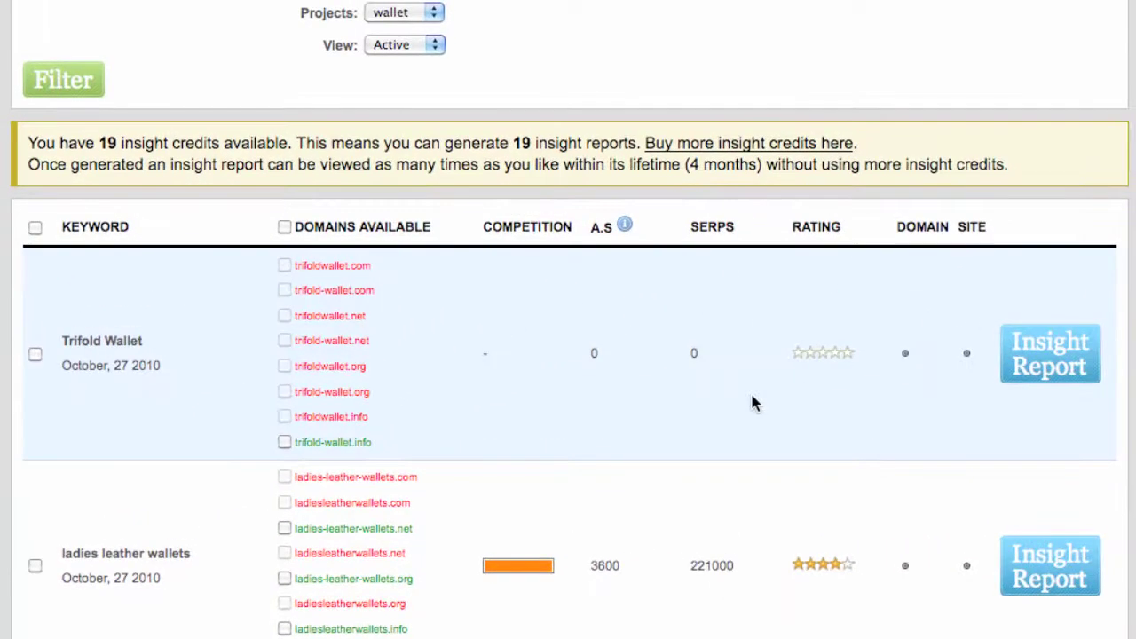
Examine the domain availability, competition, search volume and ratings of the keywords in the wallet project.
scroll(752, 403, down, 3)
scroll(660, 356, down, 5)
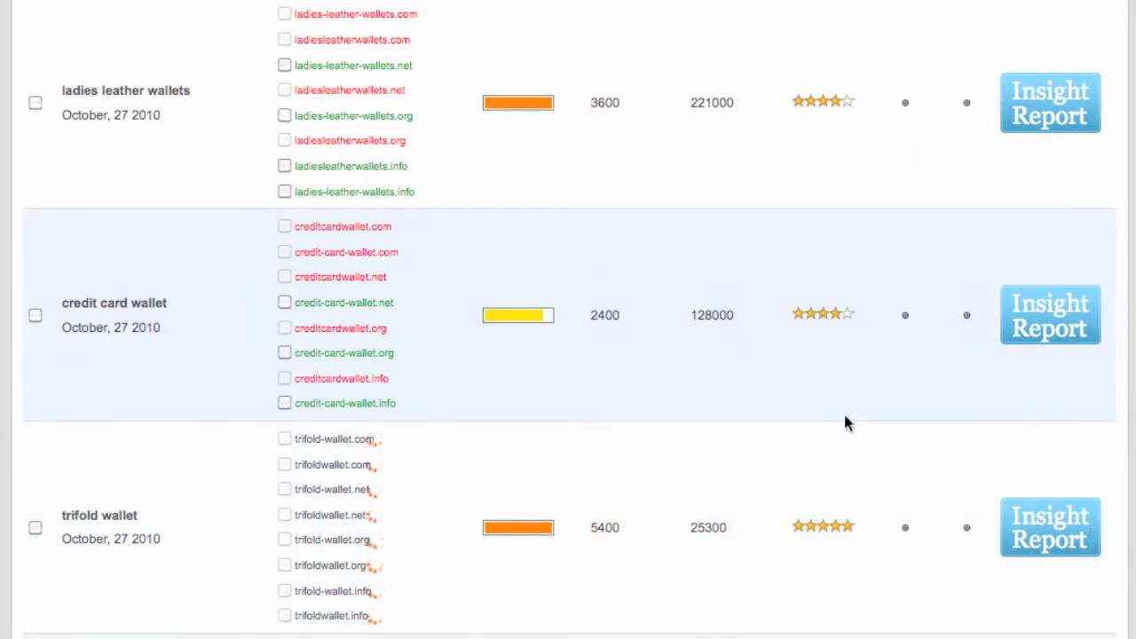
scroll(385, 219, down, 10)
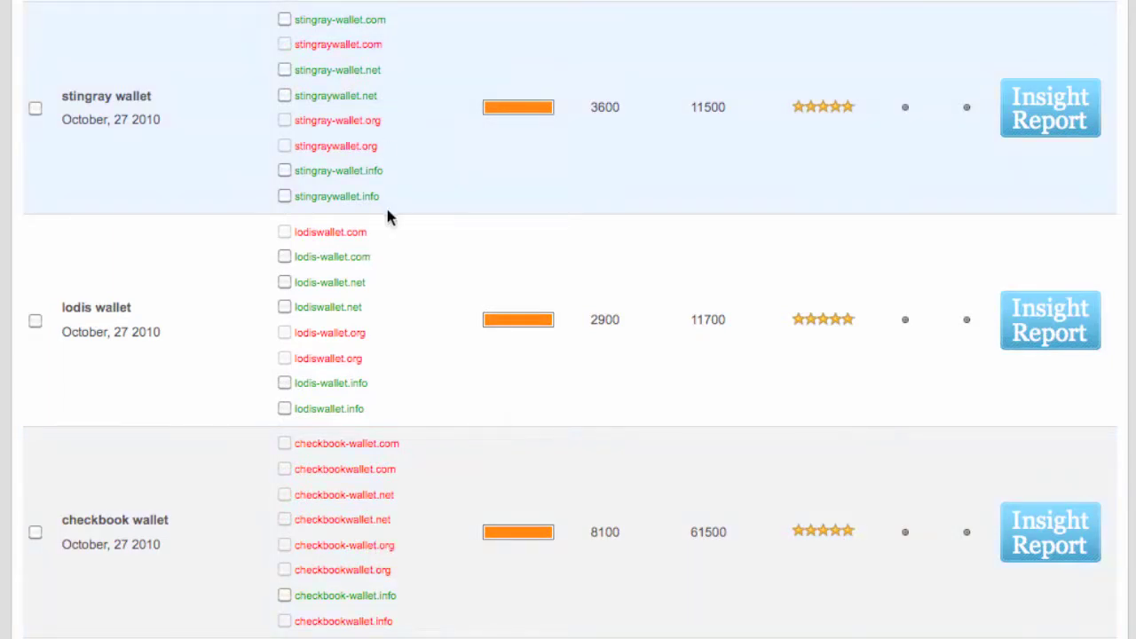
scroll(388, 219, down, 5)
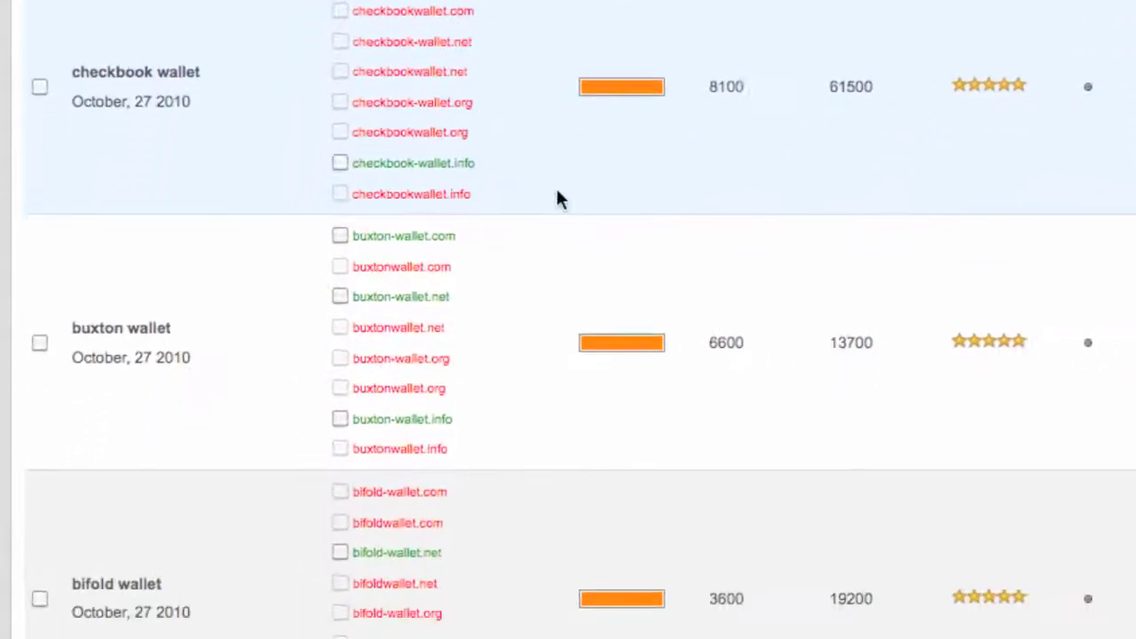
scroll(479, 351, down, 5)
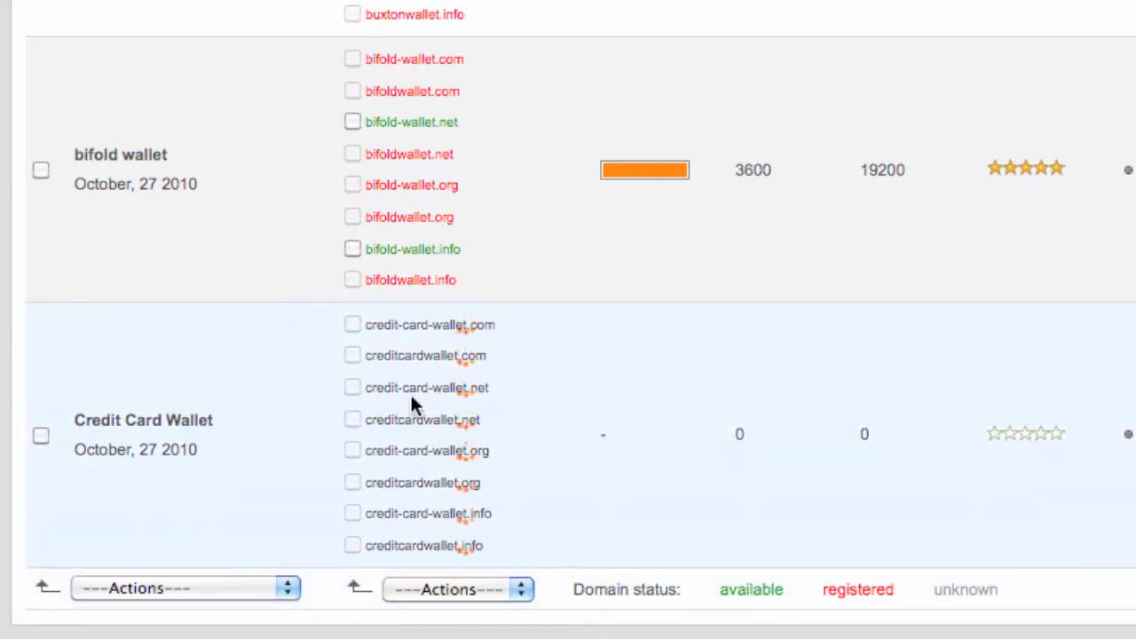
scroll(410, 404, up, 3)
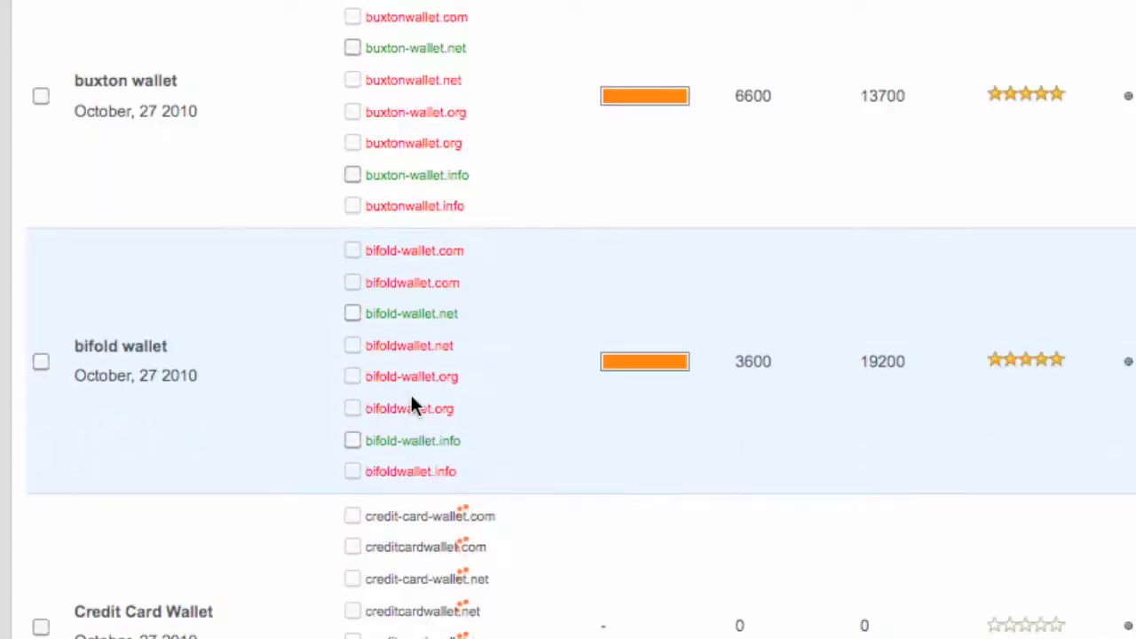
scroll(411, 398, up, 1)
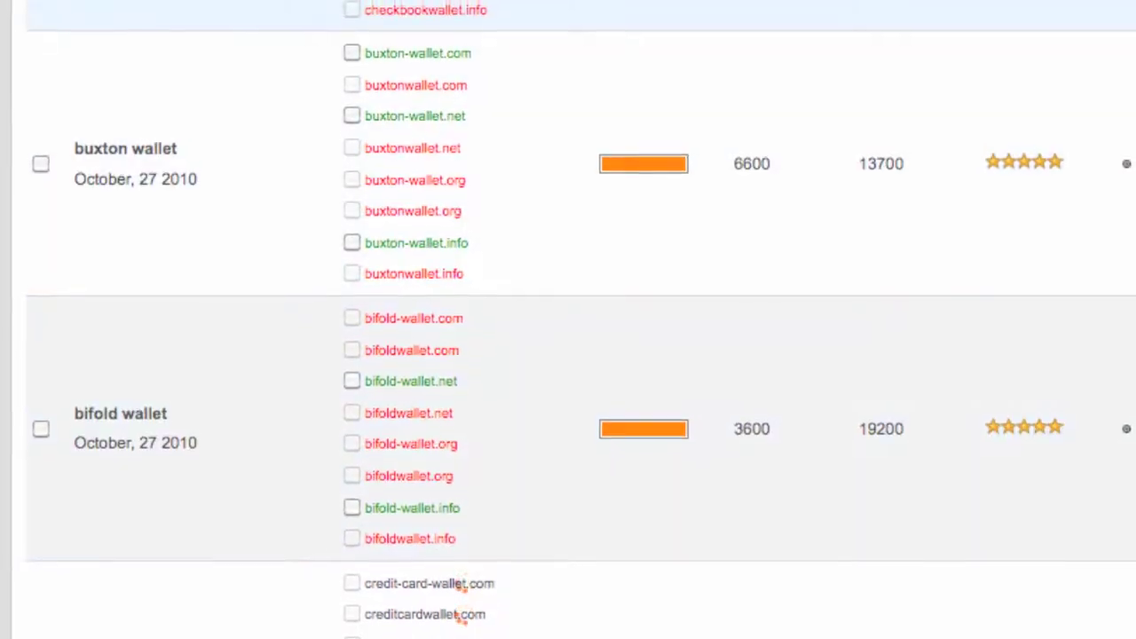
scroll(347, 293, up, 4)
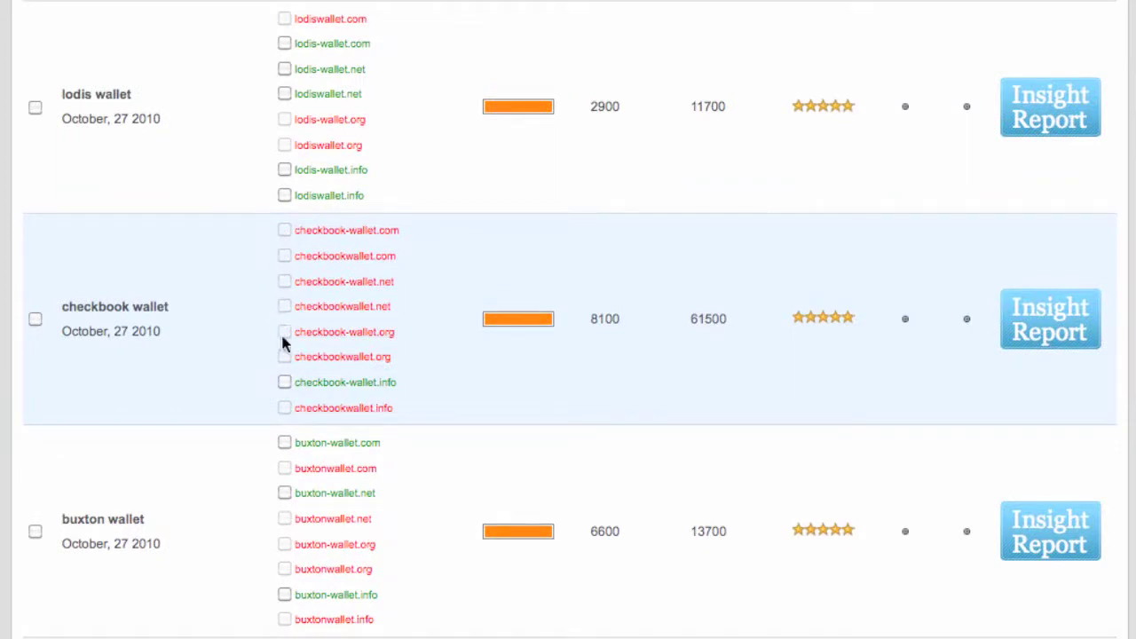
Select checkbook-wallet.info, buxton-wallet.com and buxton-wallet.net, and open the list of actions for the selected domains.
click(284, 382)
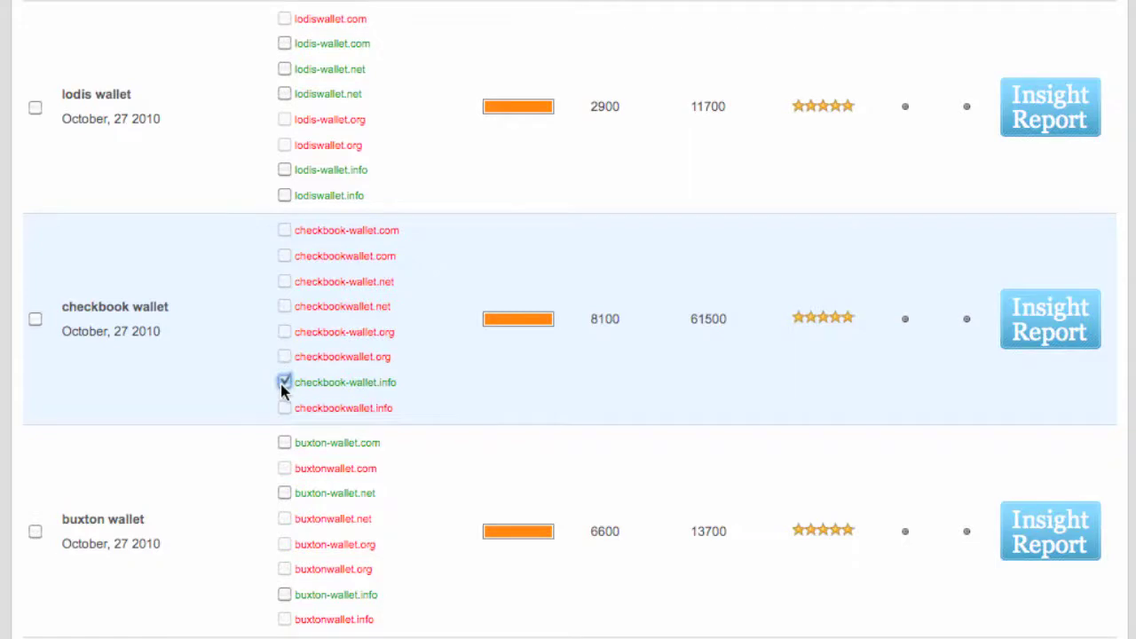
click(285, 443)
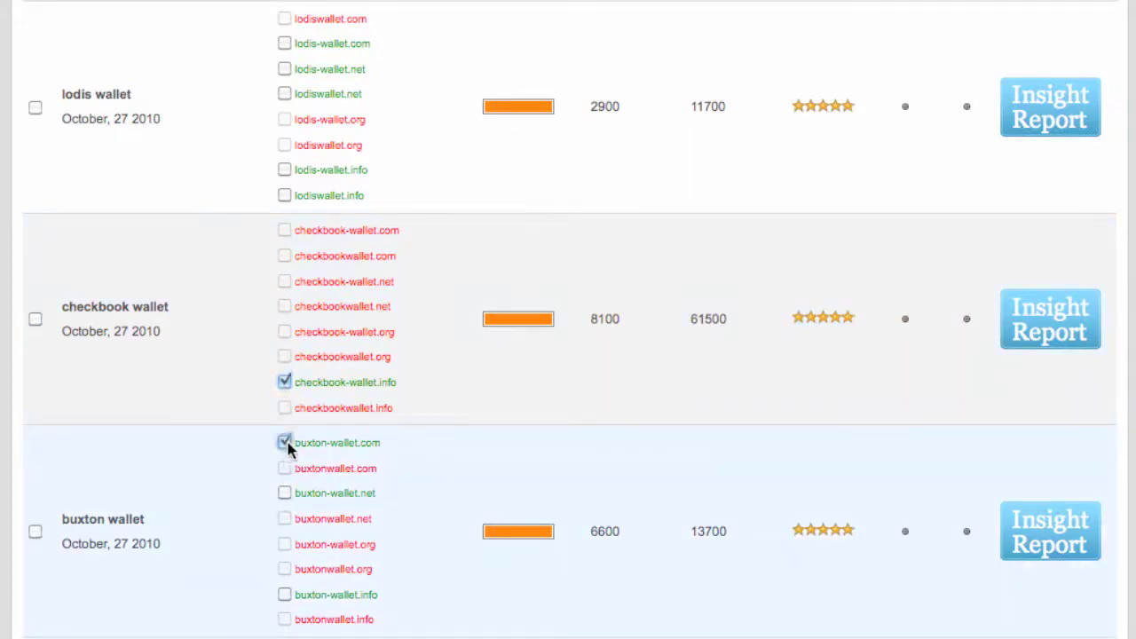
click(284, 494)
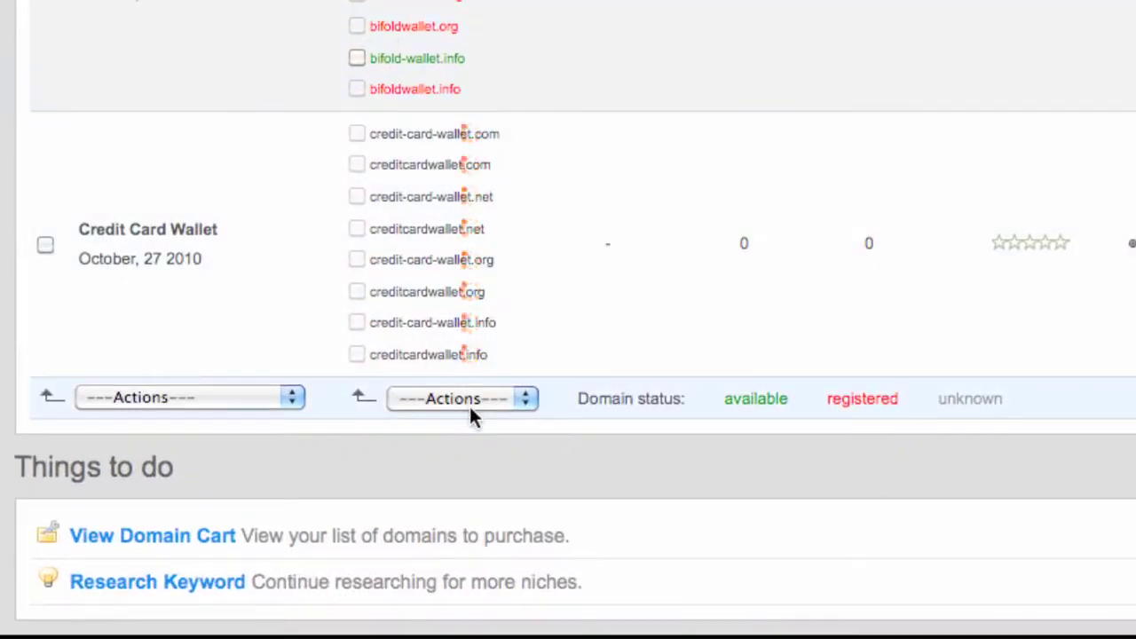
click(467, 401)
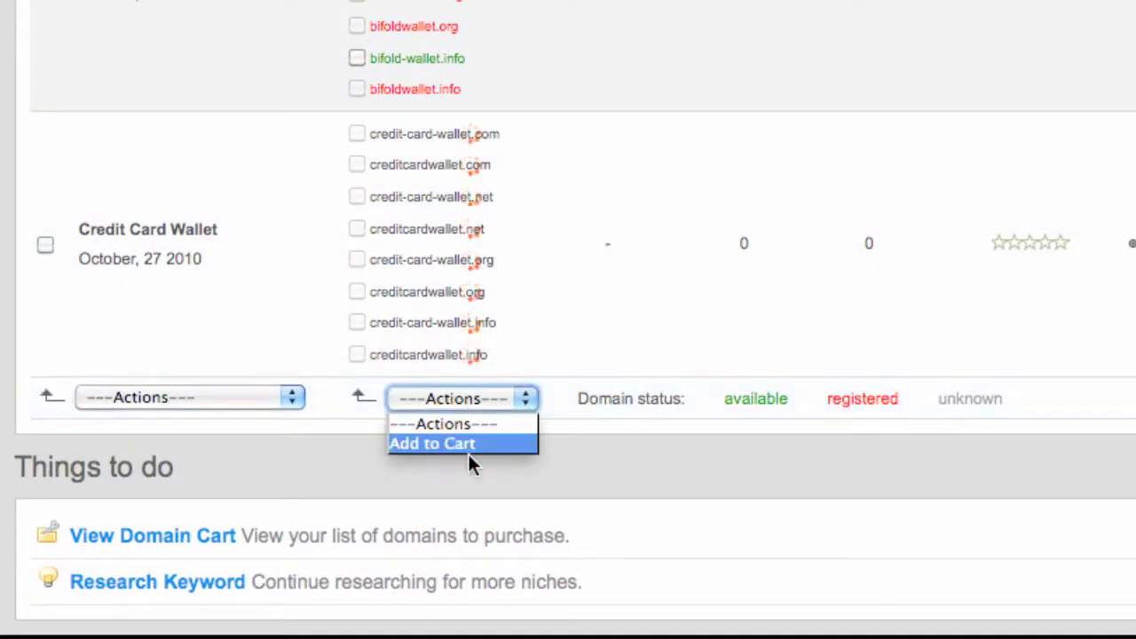
Open the insight report for the keyword "ladies leather wallets".
scroll(436, 346, up, 5)
scroll(435, 345, up, 15)
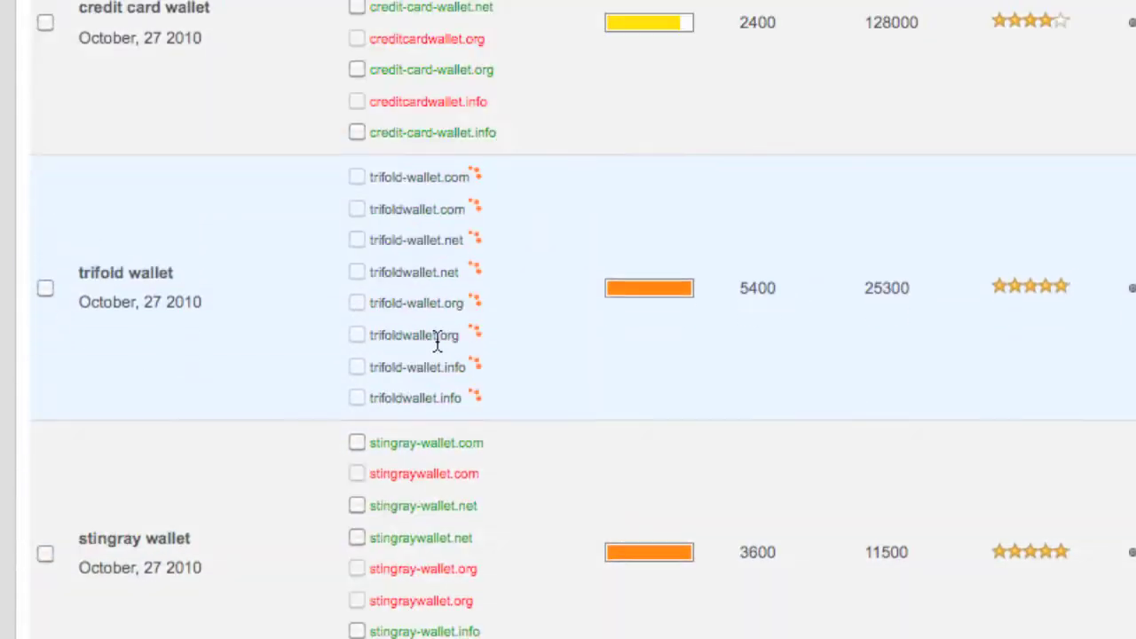
scroll(436, 345, up, 3)
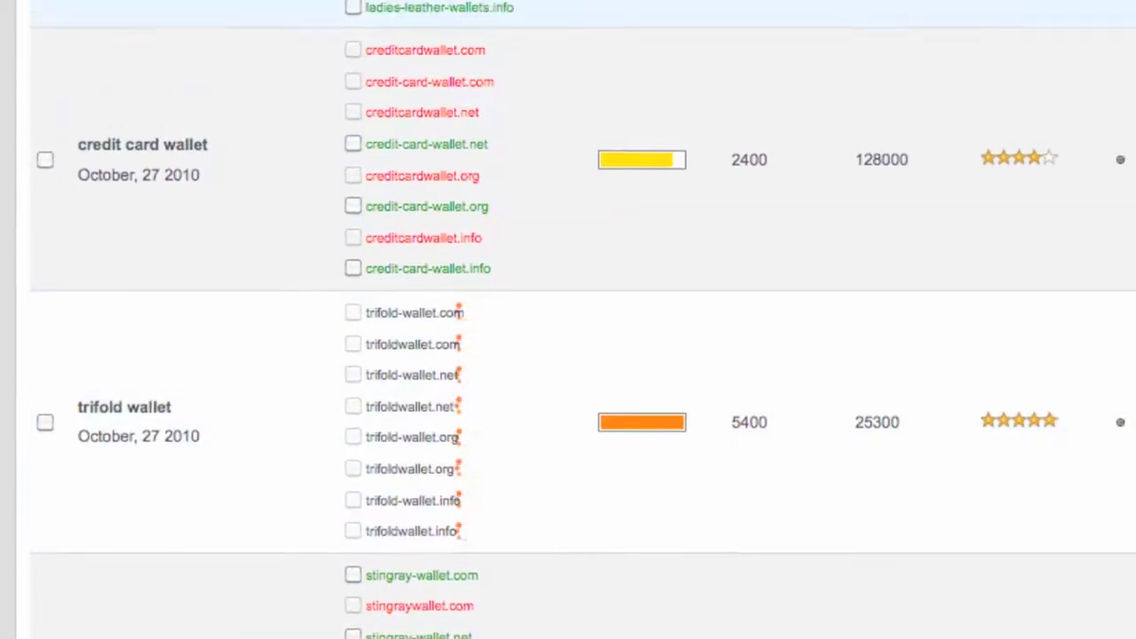
scroll(1127, 355, up, 6)
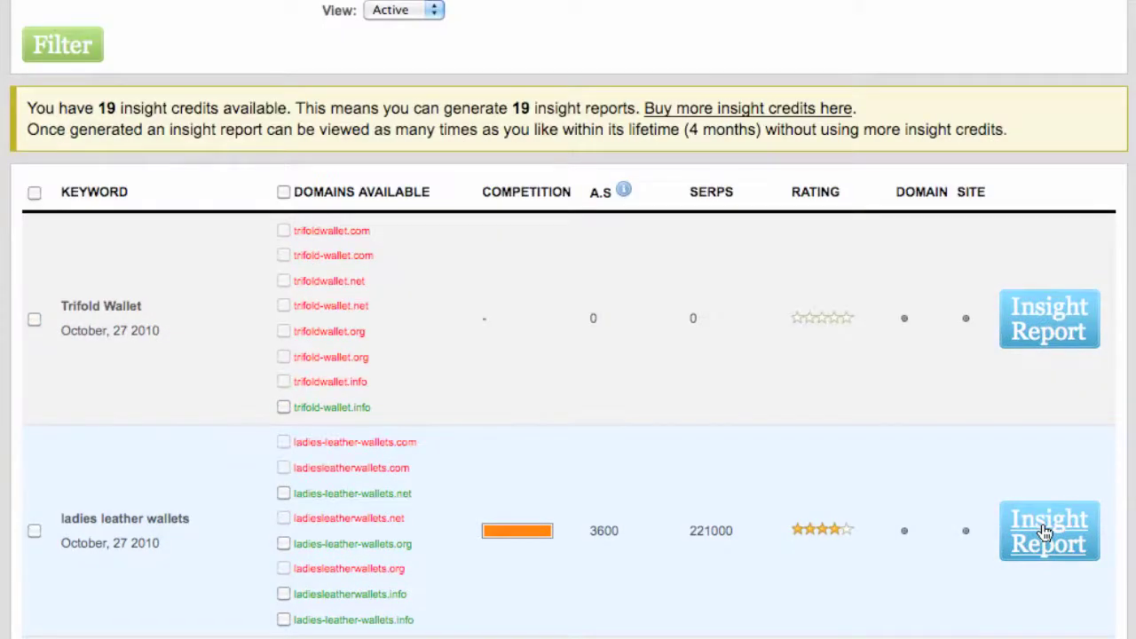
click(1045, 530)
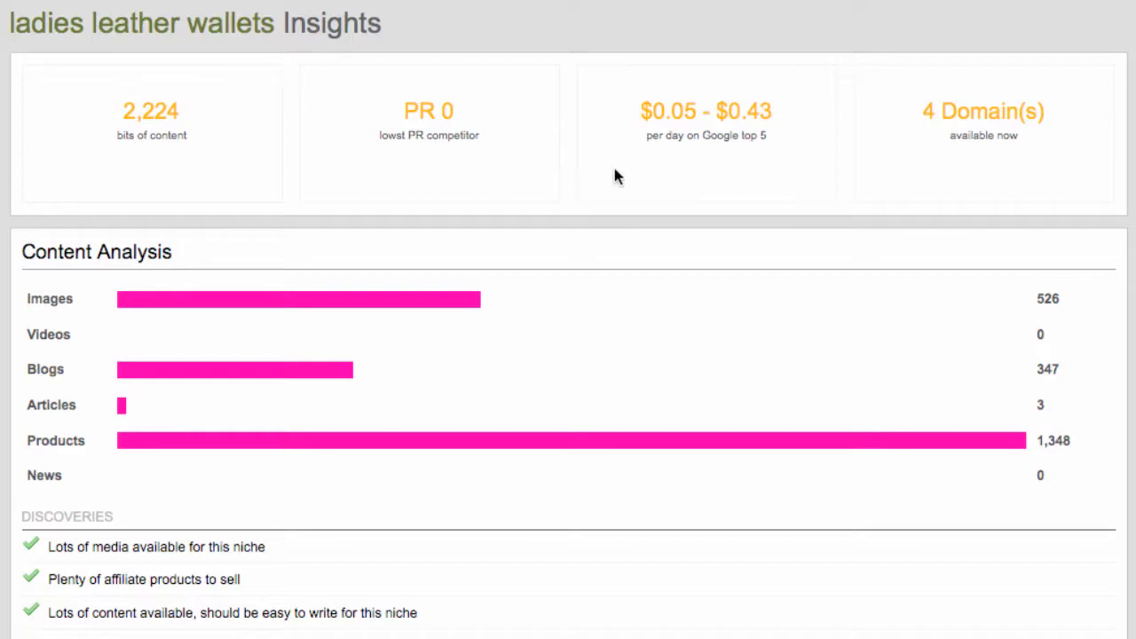
Examine the report's summary figures, content analysis and competition charts for the ladies leather wallets niche.
scroll(719, 223, down, 1)
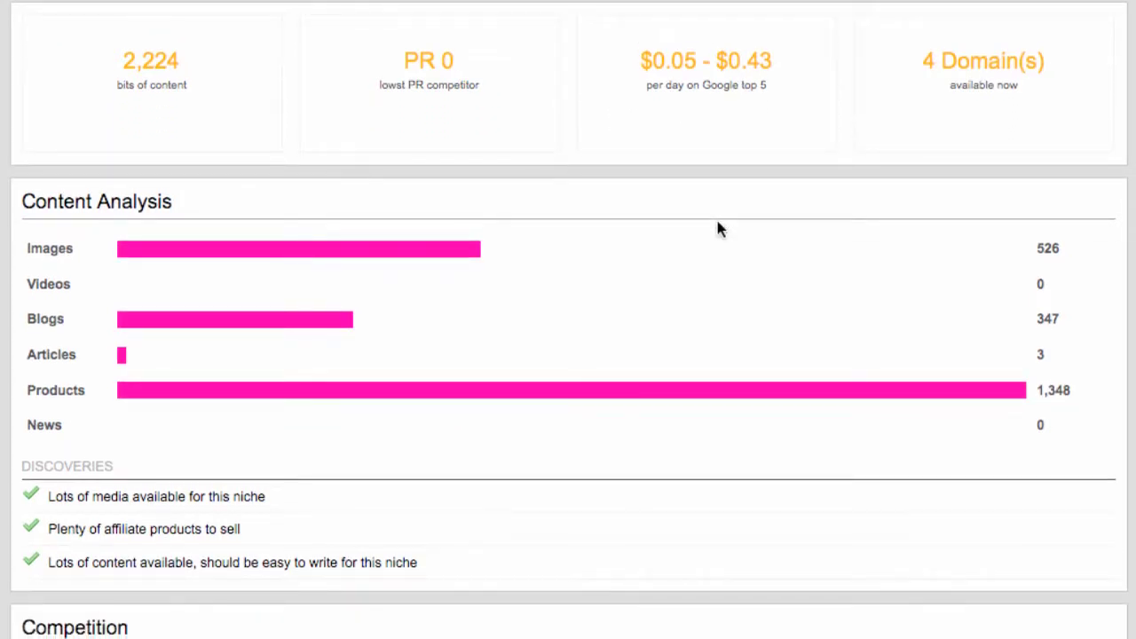
scroll(719, 253, down, 1)
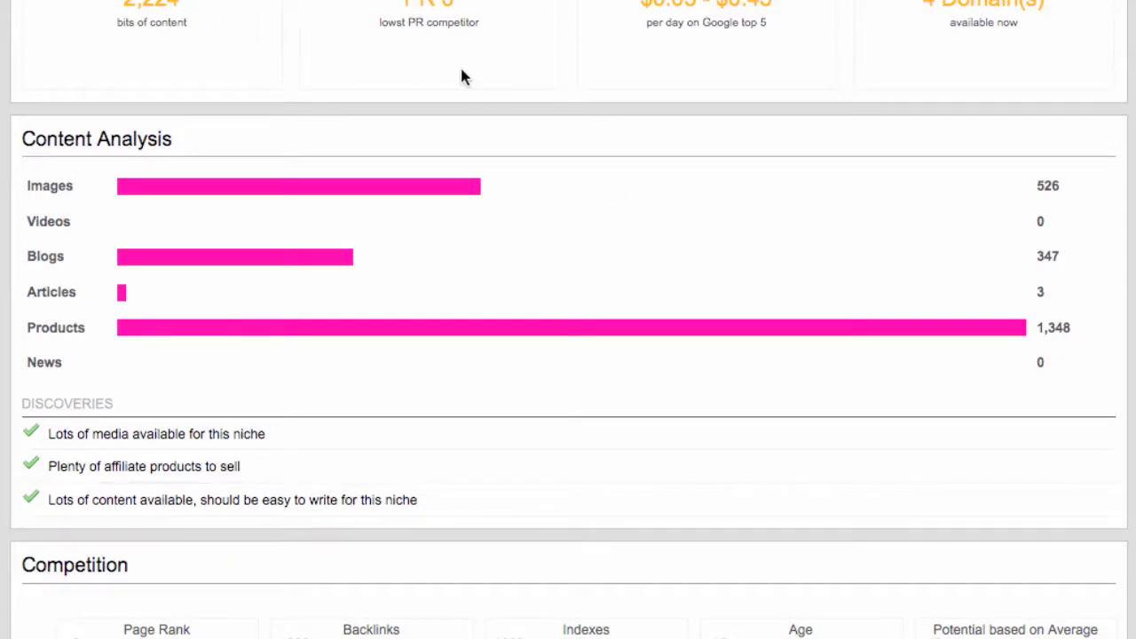
scroll(460, 71, down, 3)
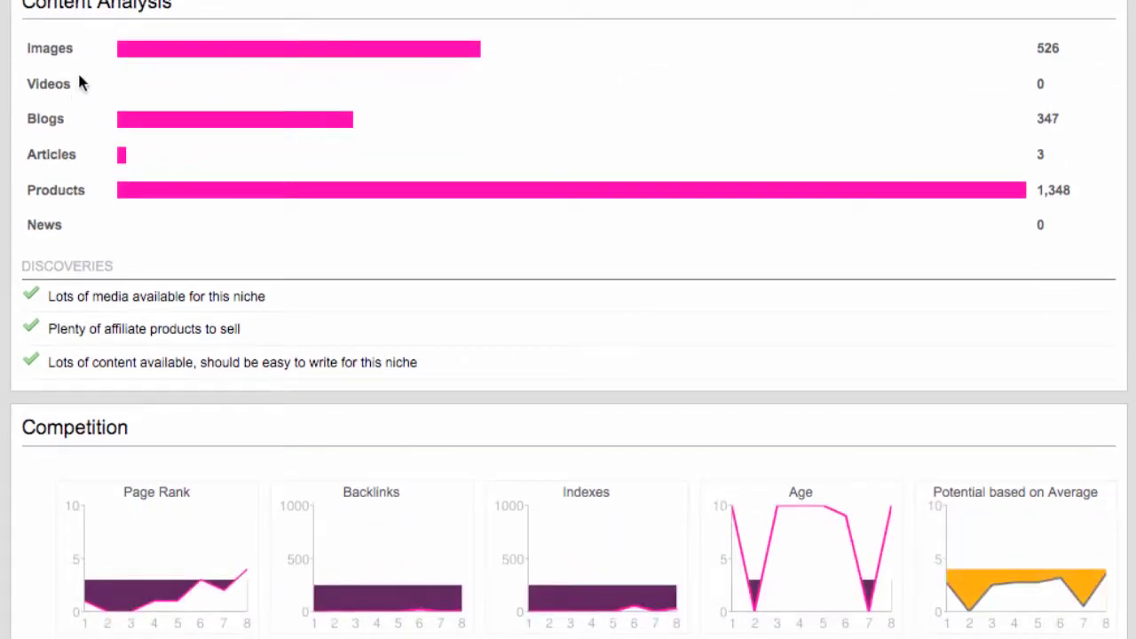
scroll(78, 83, down, 1)
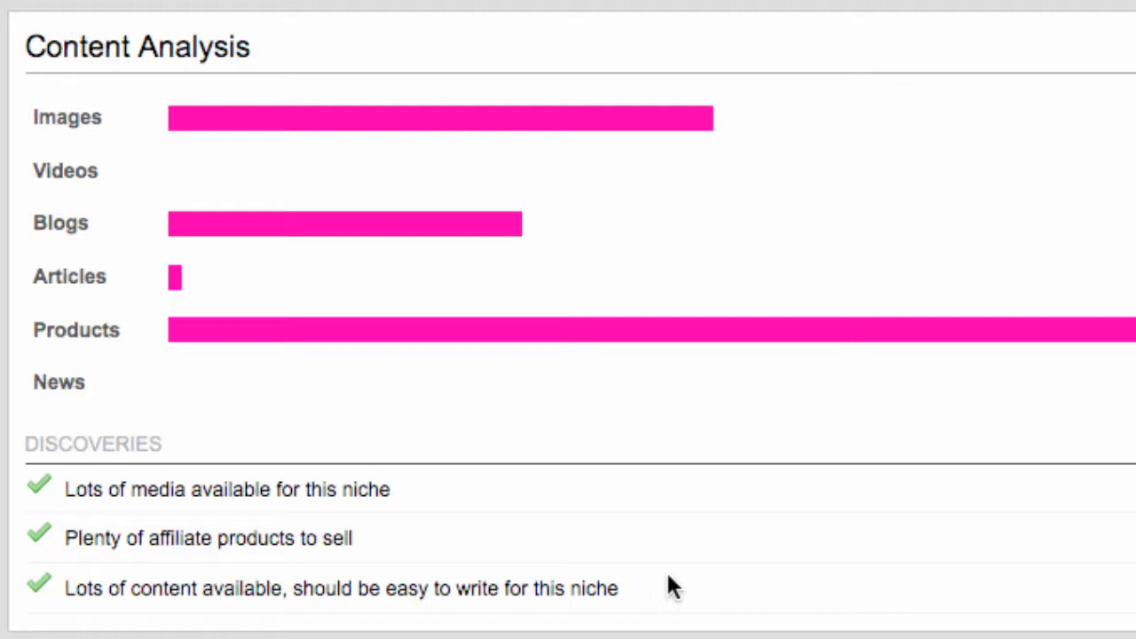
scroll(667, 579, down, 3)
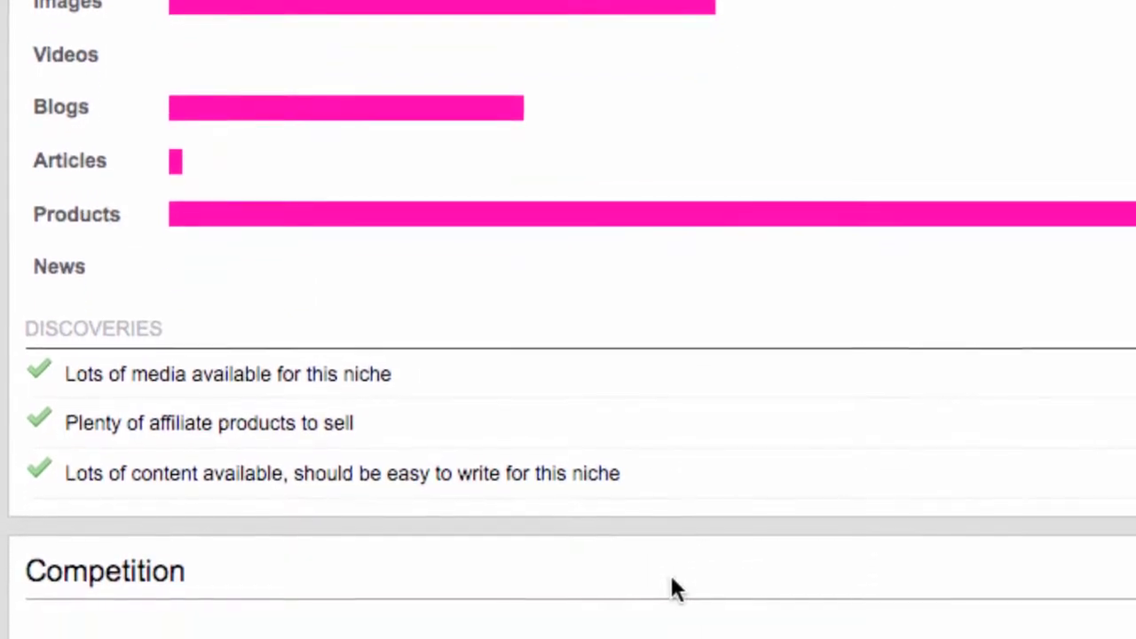
scroll(671, 581, down, 2)
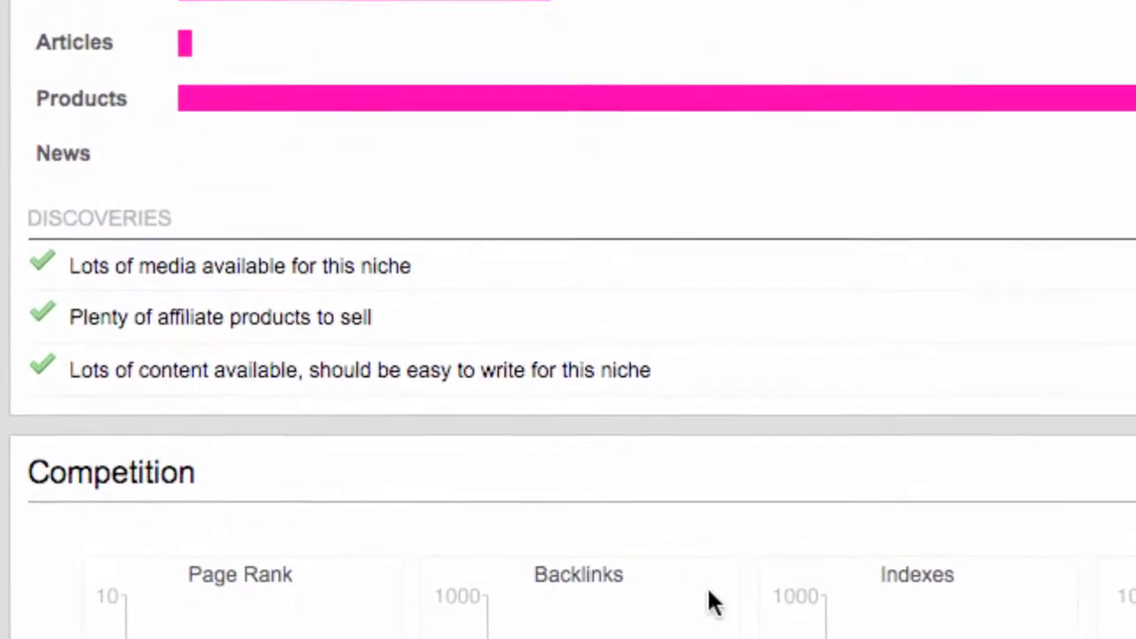
scroll(715, 595, down, 3)
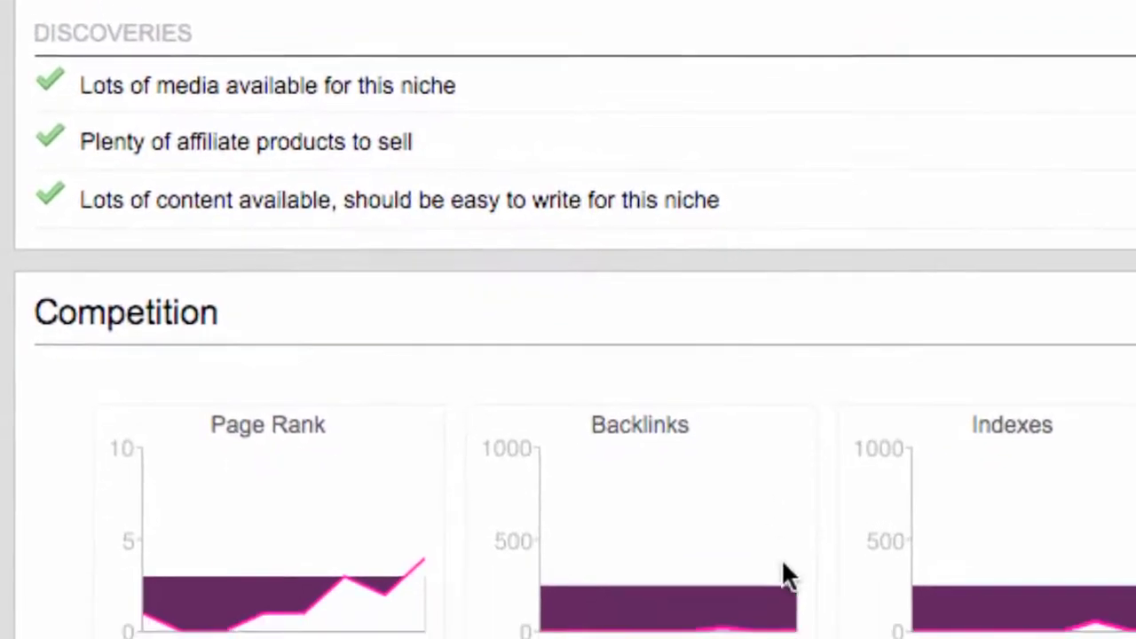
scroll(783, 557, down, 3)
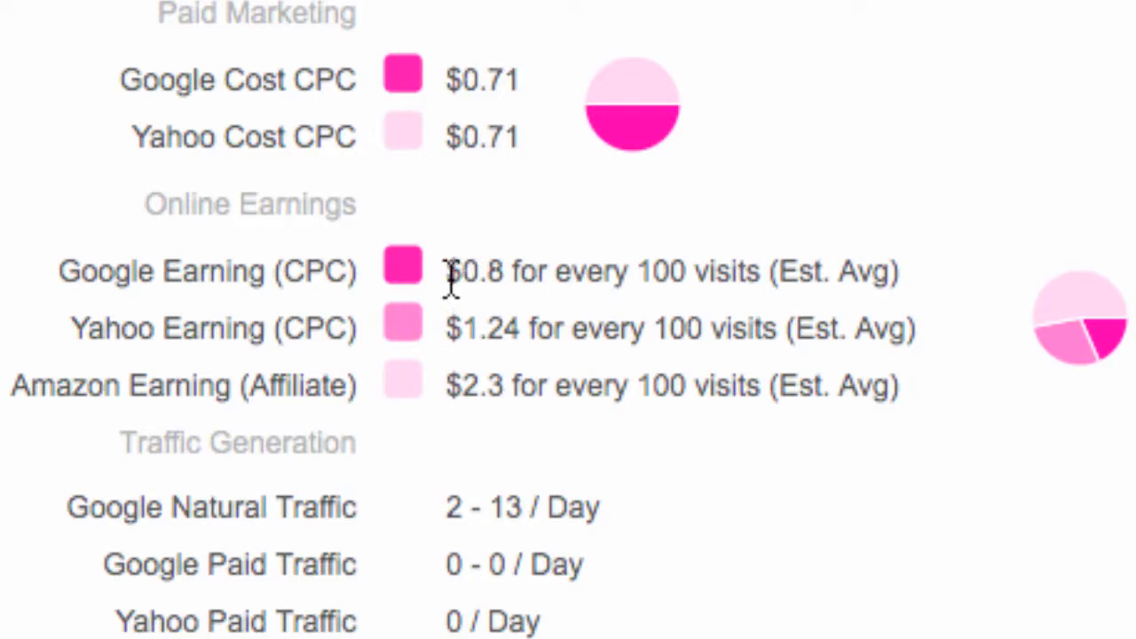
Compare the estimated Google CPC and Amazon affiliate earnings per 100 visits under Online Earnings.
drag(450, 282, 535, 284)
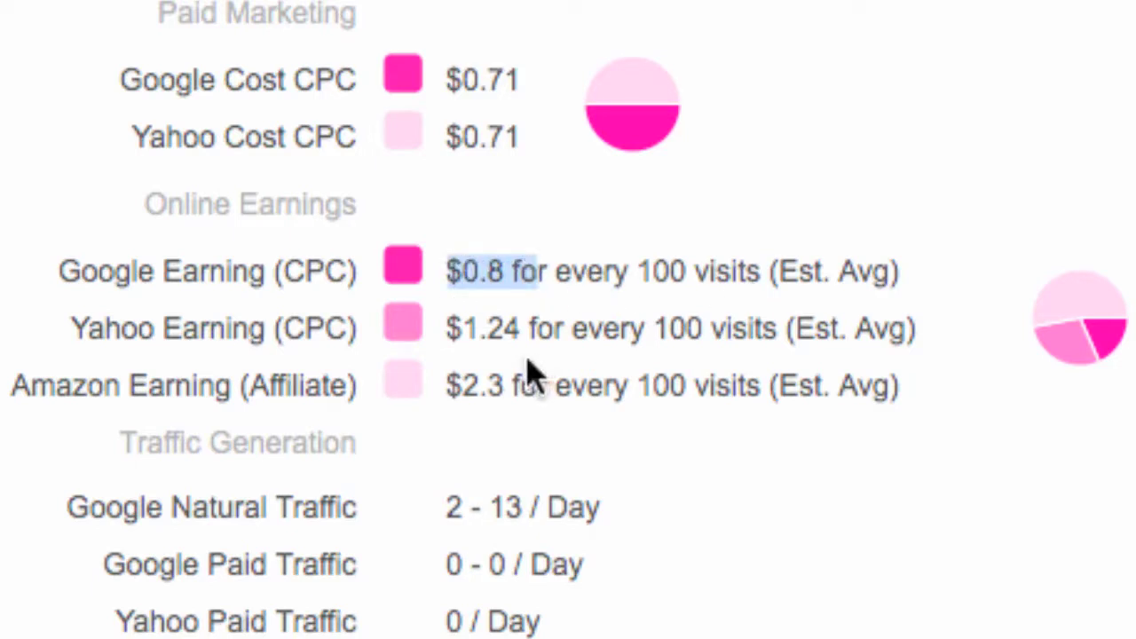
drag(449, 387, 552, 388)
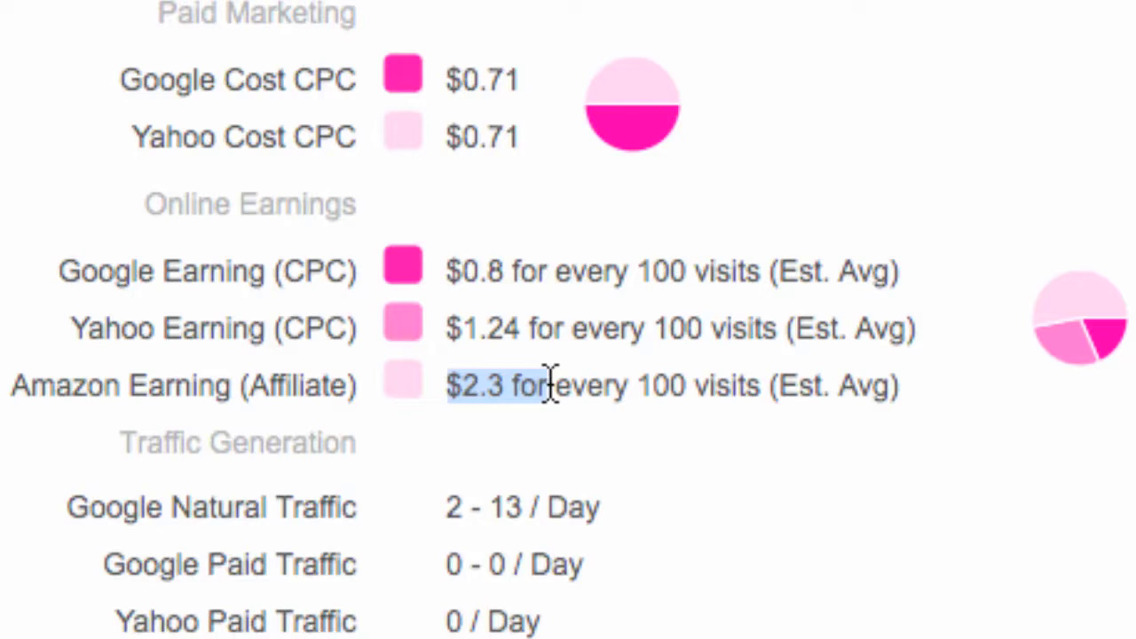
scroll(550, 385, up, 15)
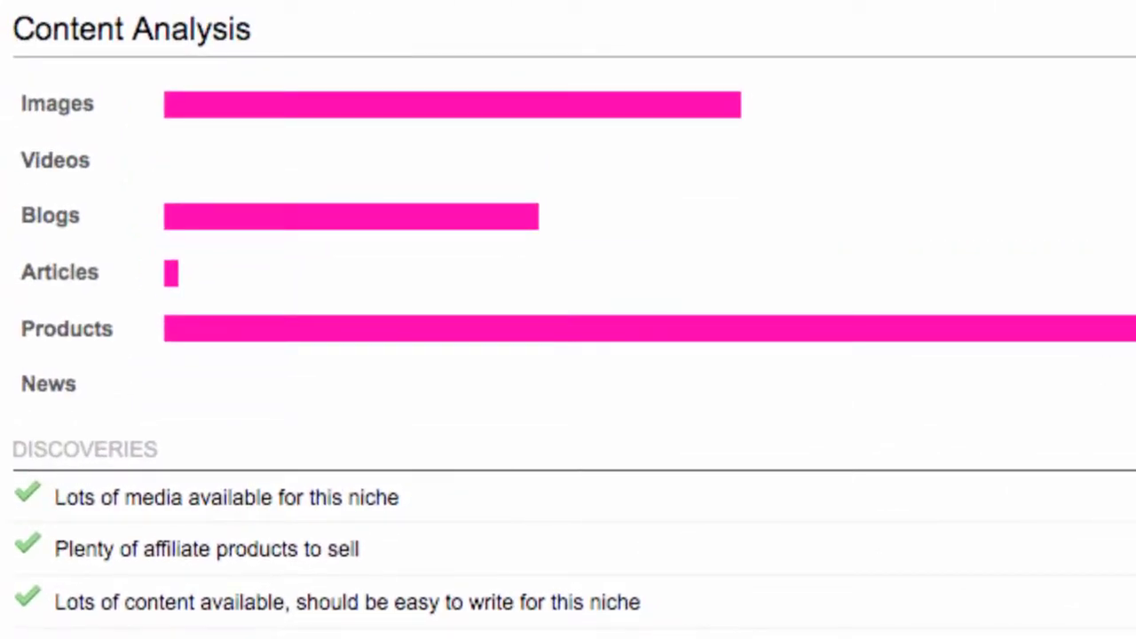
scroll(568, 320, up, 3)
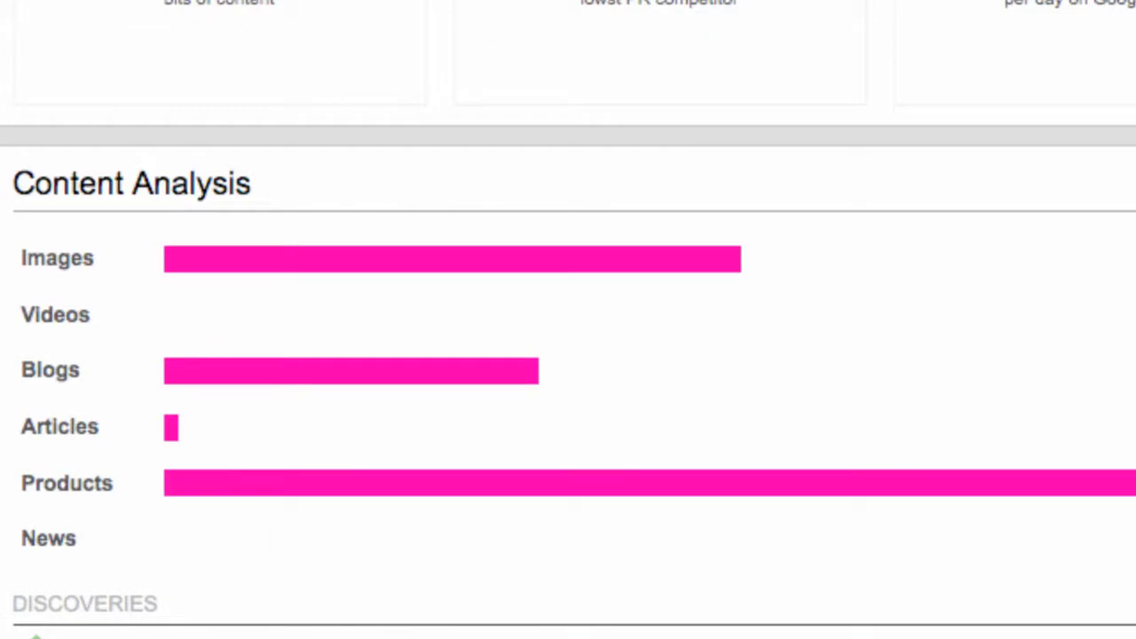
scroll(568, 320, down, 15)
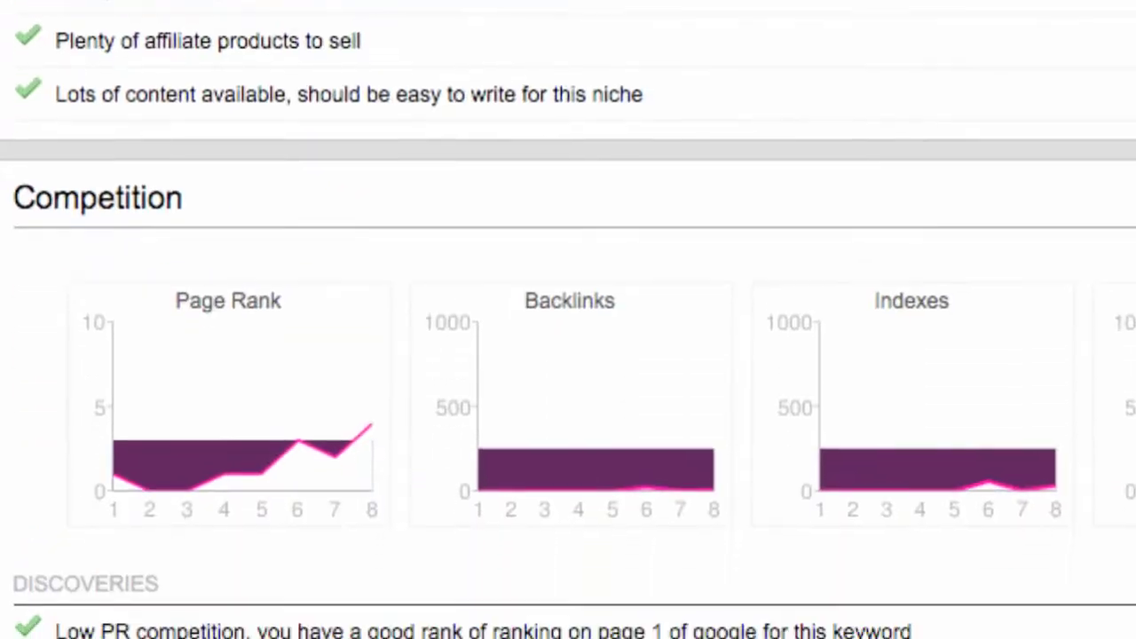
click(289, 532)
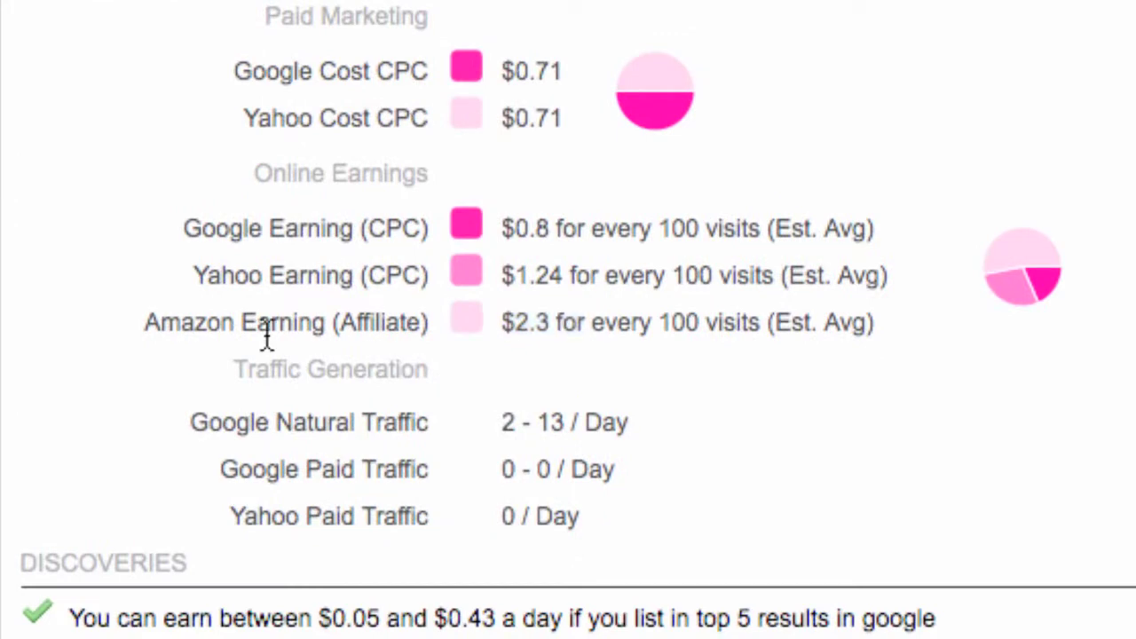
drag(138, 325, 325, 331)
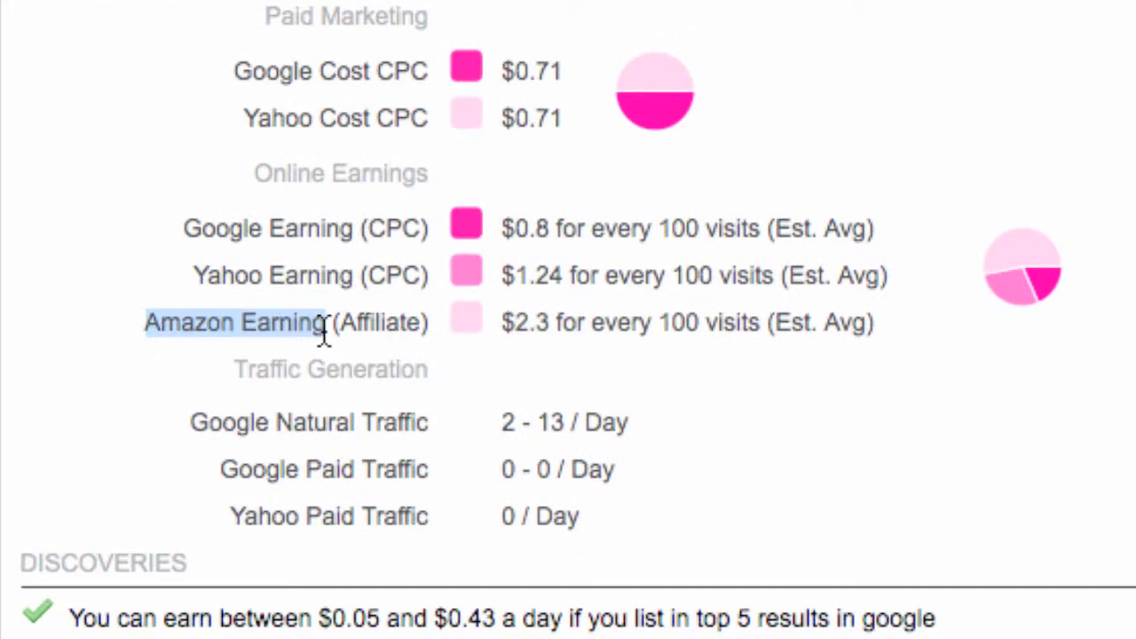
click(535, 350)
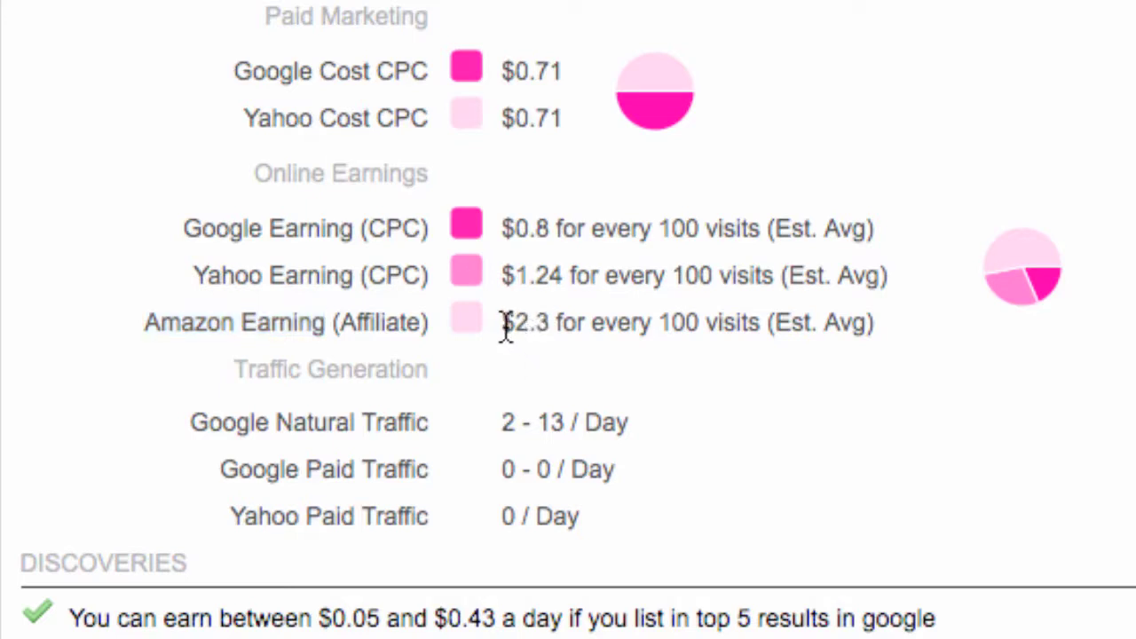
drag(502, 325, 555, 328)
click(622, 308)
drag(513, 229, 555, 236)
click(644, 235)
scroll(676, 260, down, 2)
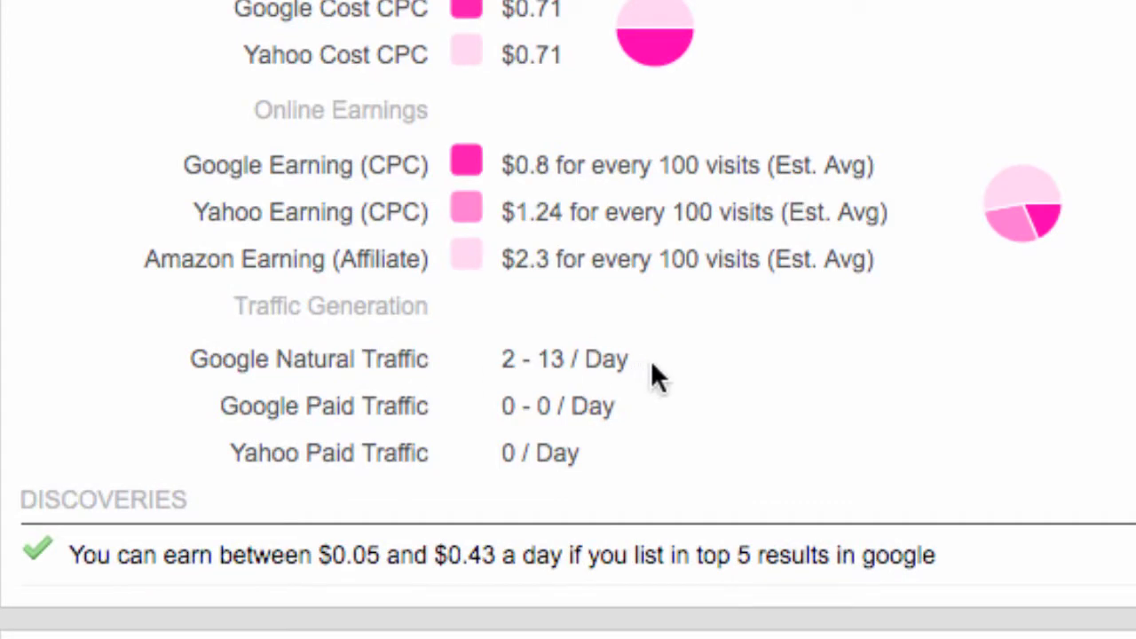
Choose the available ladies-leather-wallets .net and .org domains for purchase from the report's Domain Availability section.
scroll(657, 366, down, 4)
scroll(659, 373, down, 4)
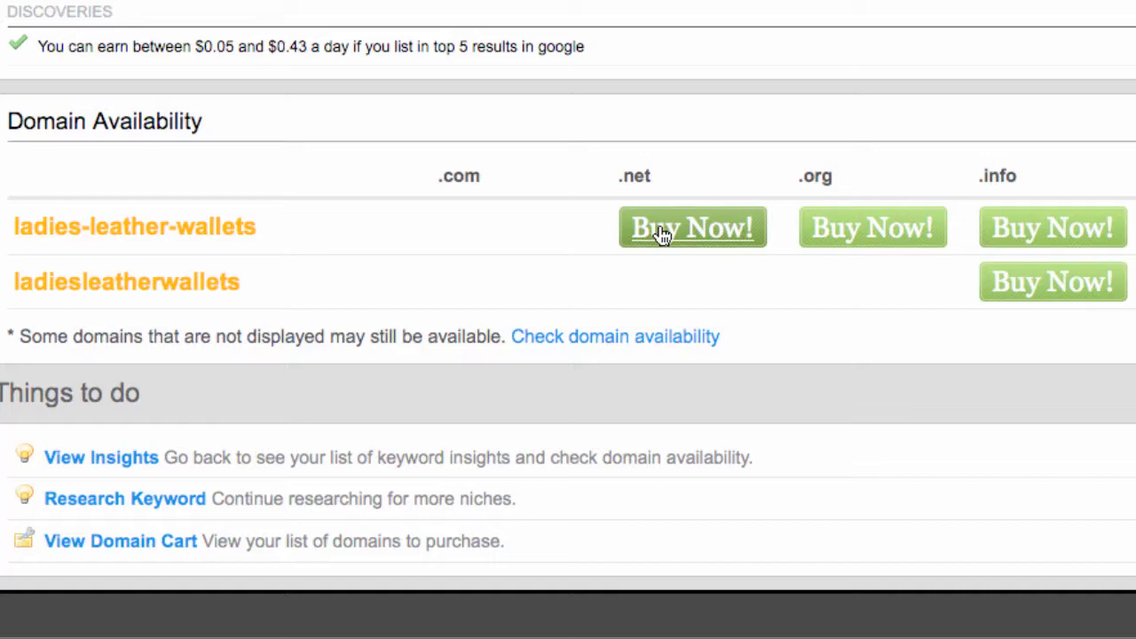
click(662, 233)
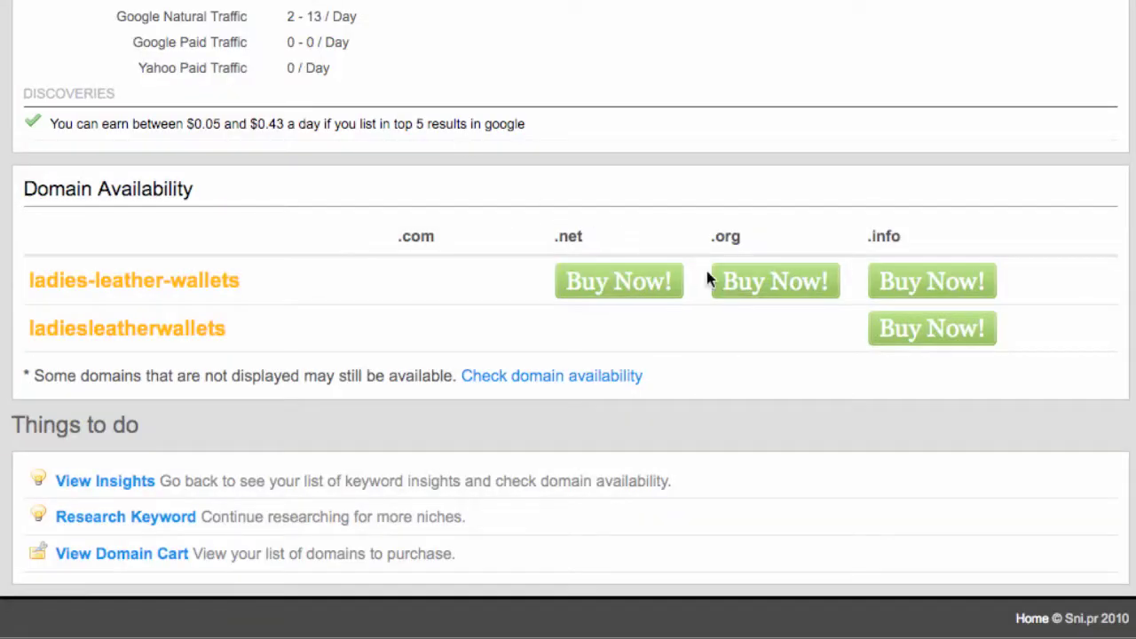
click(765, 284)
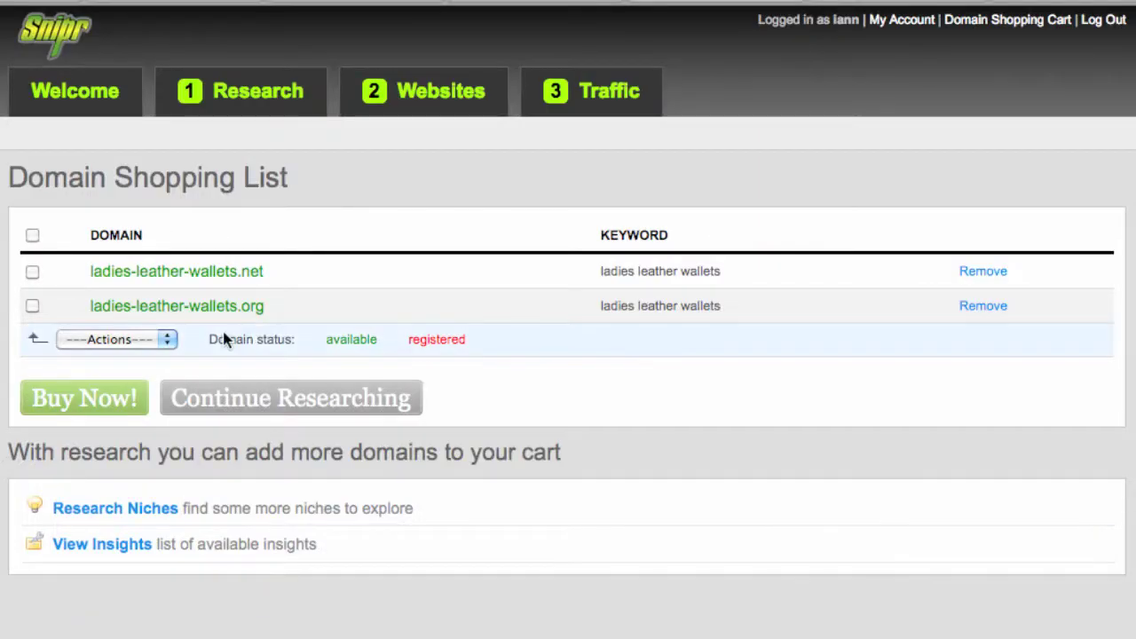
Select all domains in the Domain Shopping List.
click(31, 236)
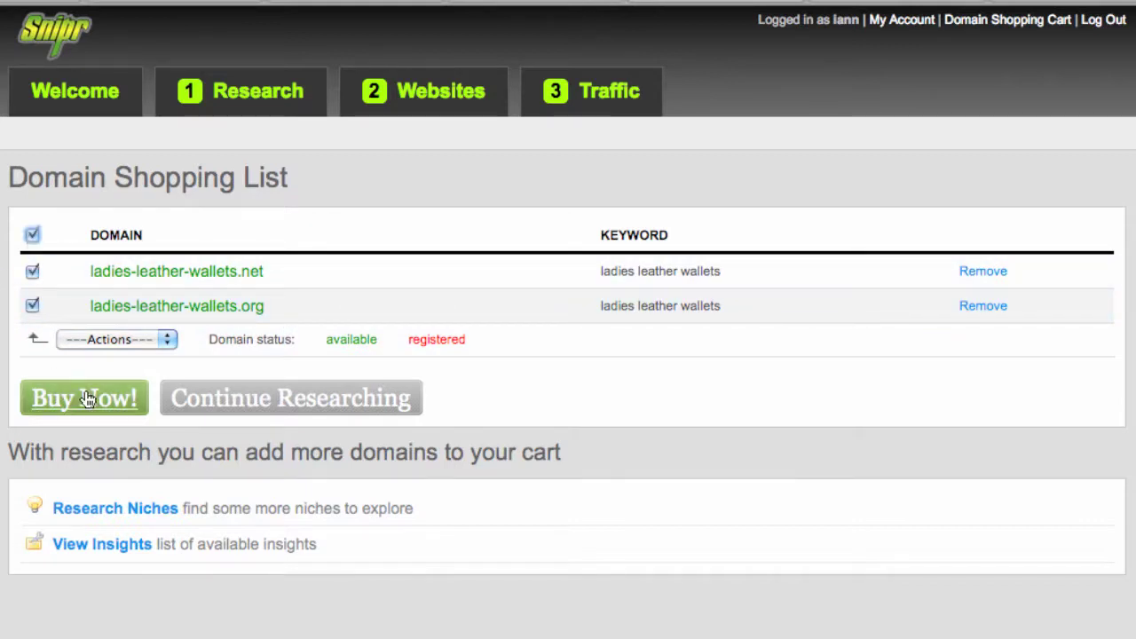